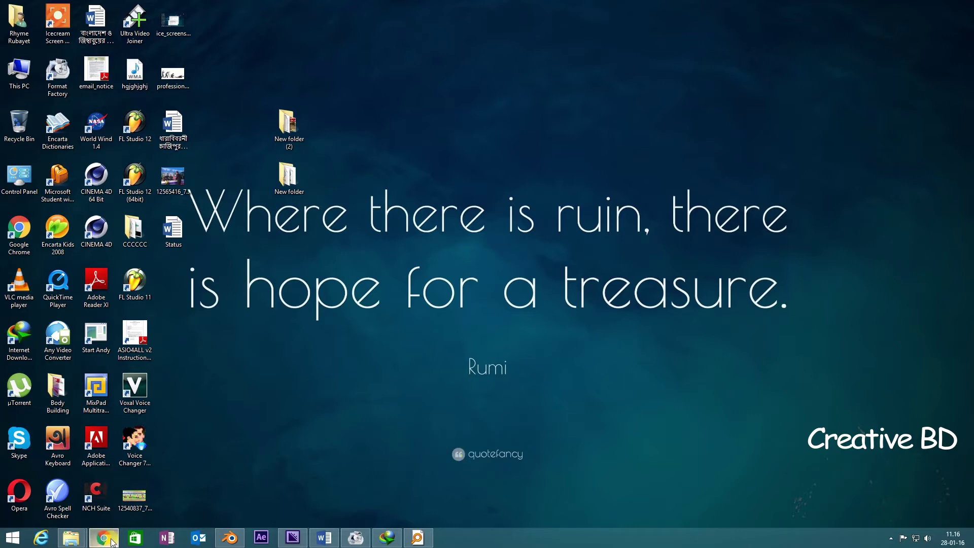
Bring Chrome back up and load twitter.com from the 'tw' address-bar suggestion.
{"action": "mouse_move", "coordinate": [112, 542]}
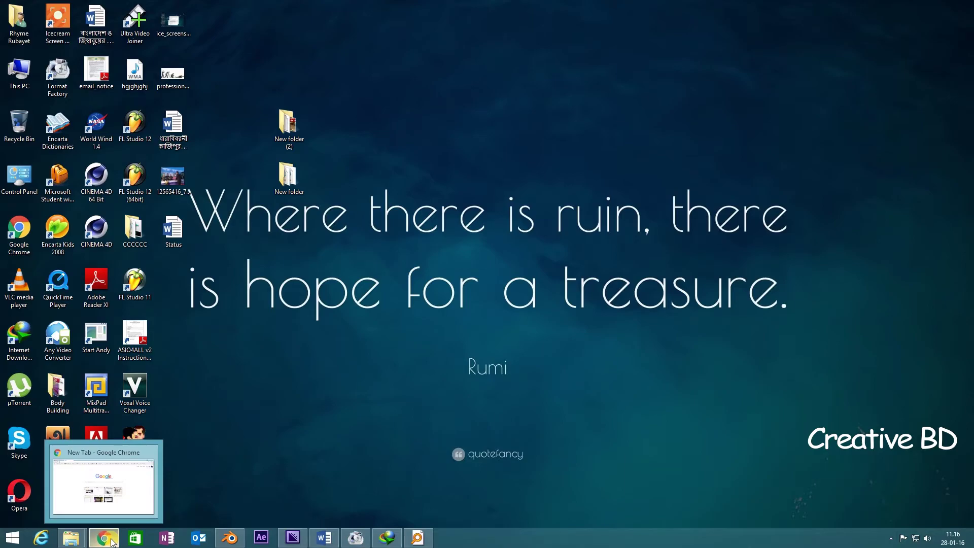
{"action": "left_click", "coordinate": [113, 543]}
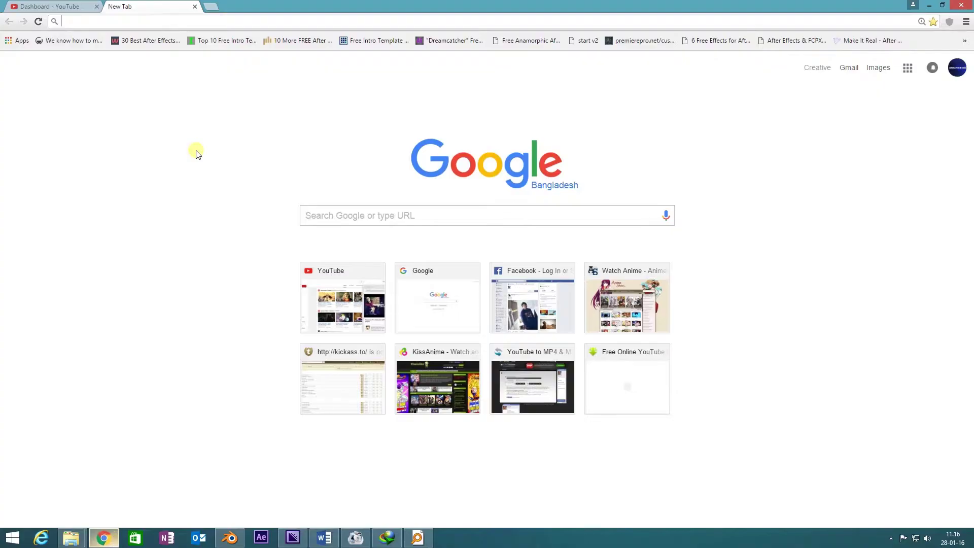
{"action": "left_click", "coordinate": [197, 21]}
{"action": "type", "text": "twitter.com"}
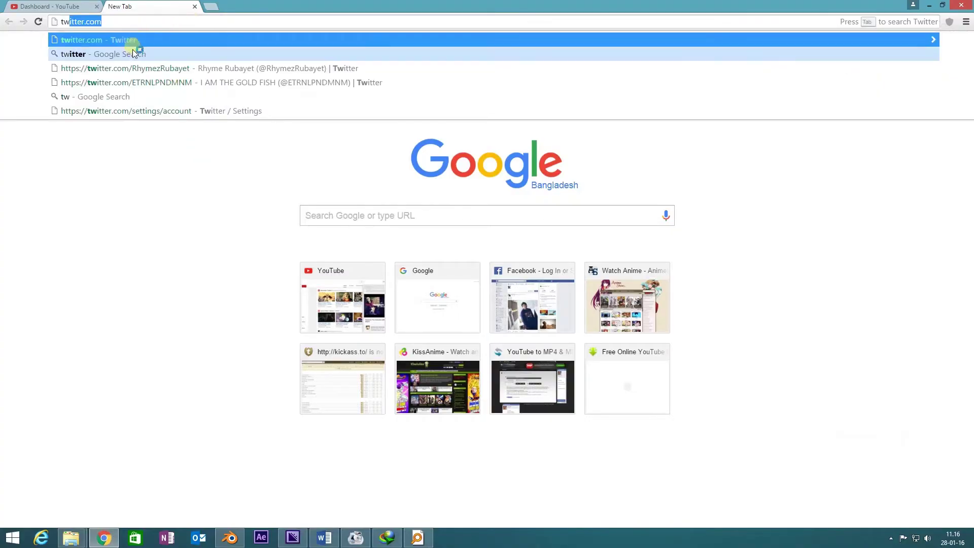
{"action": "key", "text": "Return"}
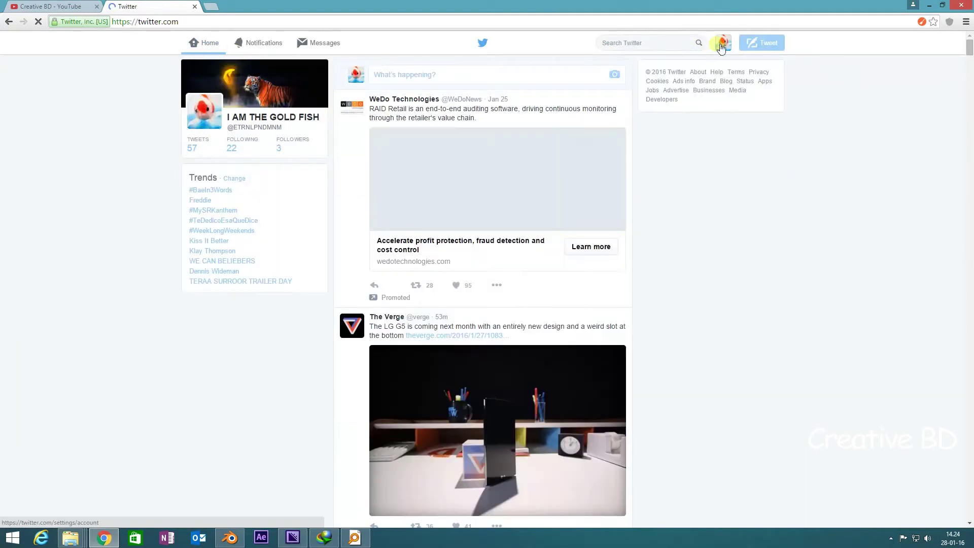
Open account settings and replace the old username with a new available one.
{"action": "left_click", "coordinate": [732, 48]}
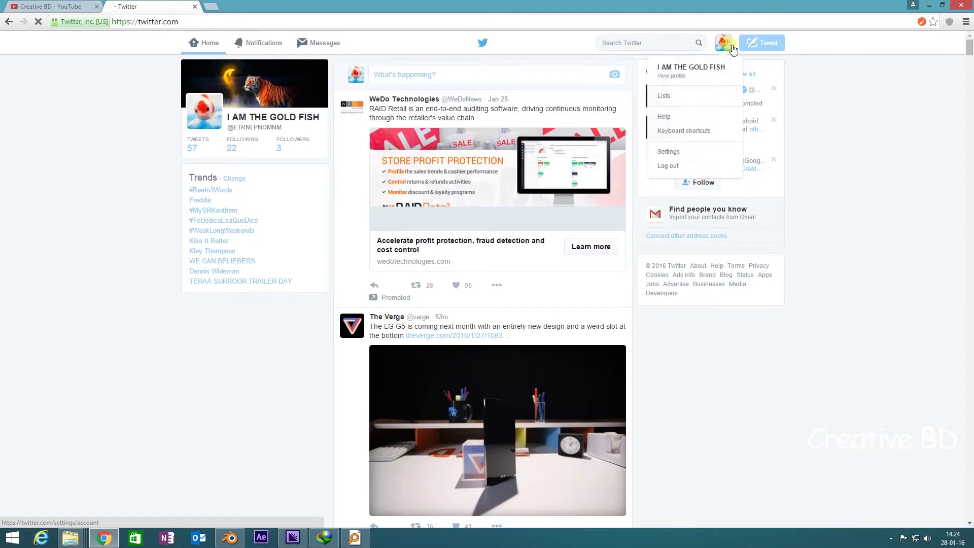
{"action": "left_click", "coordinate": [670, 152]}
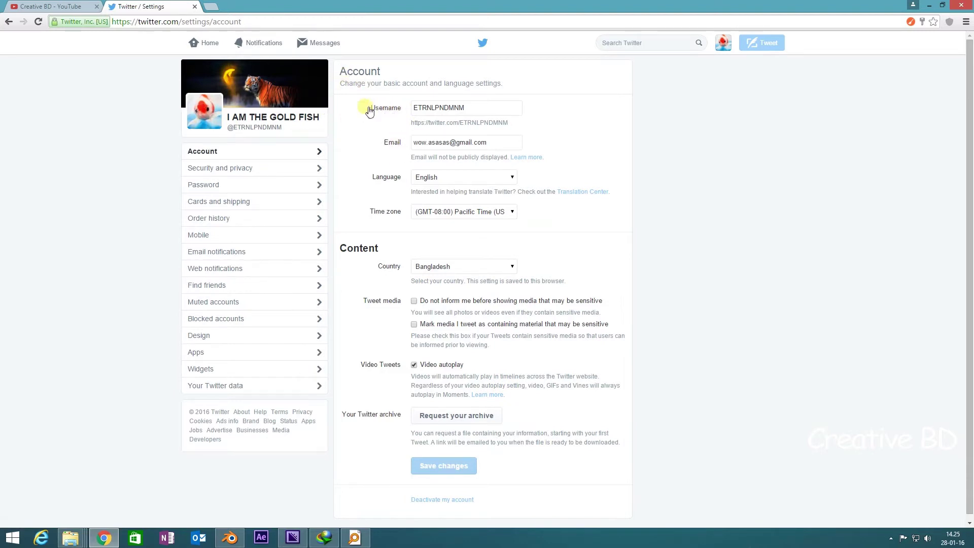
{"action": "left_click_drag", "start_coordinate": [472, 107], "coordinate": [401, 109]}
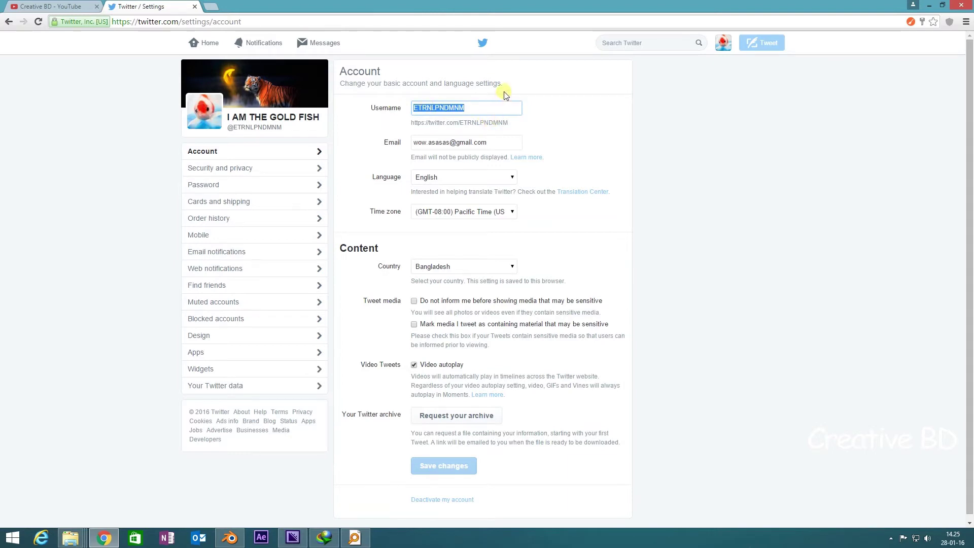
{"action": "key", "text": "BackSpace"}
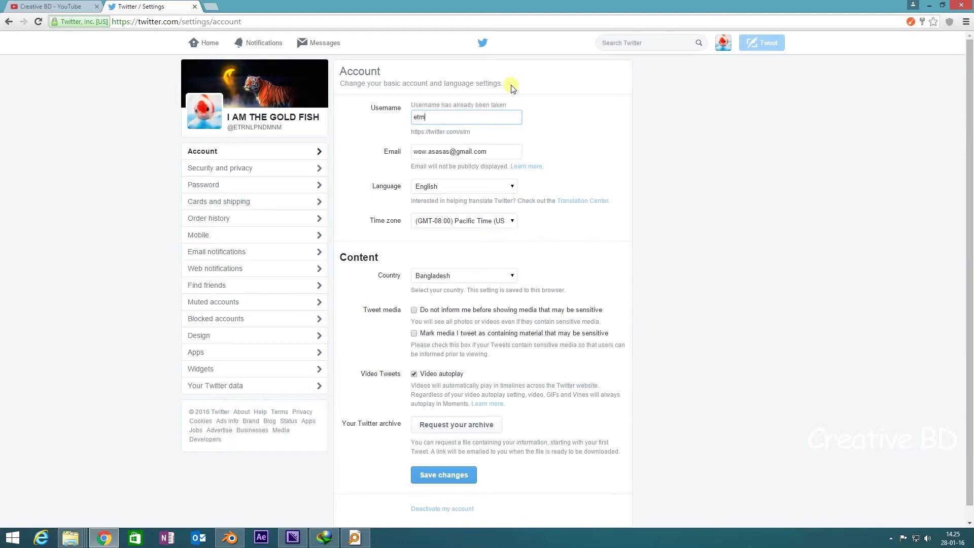
{"action": "type", "text": "etrnmlopklj"}
{"action": "left_click", "coordinate": [914, 249]}
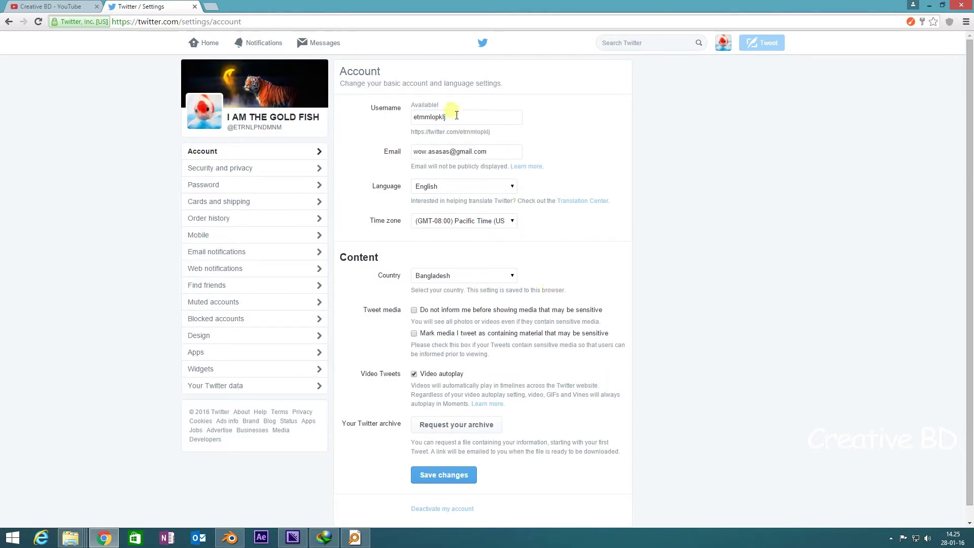
Submit the new username for saving, bringing up the password confirmation prompt.
{"action": "scroll", "coordinate": [571, 355], "scroll_direction": "down", "scroll_amount": 1}
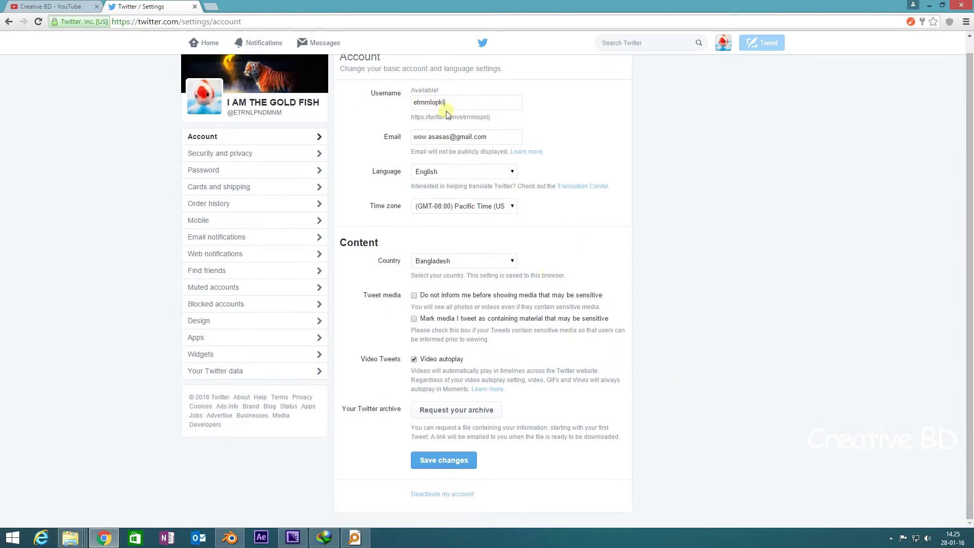
{"action": "left_click_drag", "start_coordinate": [457, 102], "coordinate": [388, 99]}
{"action": "left_click", "coordinate": [690, 175]}
{"action": "left_click", "coordinate": [449, 462]}
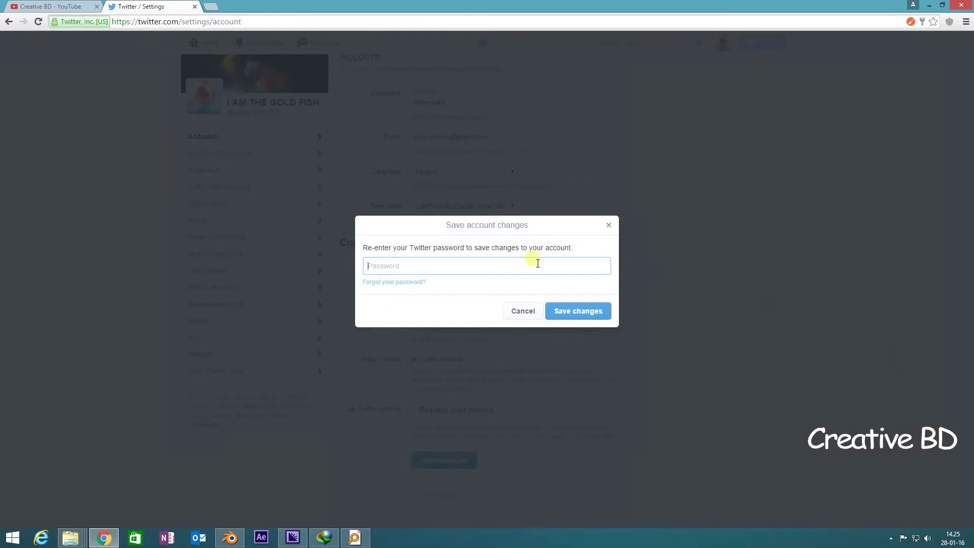
Enter the account password in the Save account changes dialog and save the settings.
{"action": "left_click", "coordinate": [424, 266]}
{"action": "type", "text": "•"}
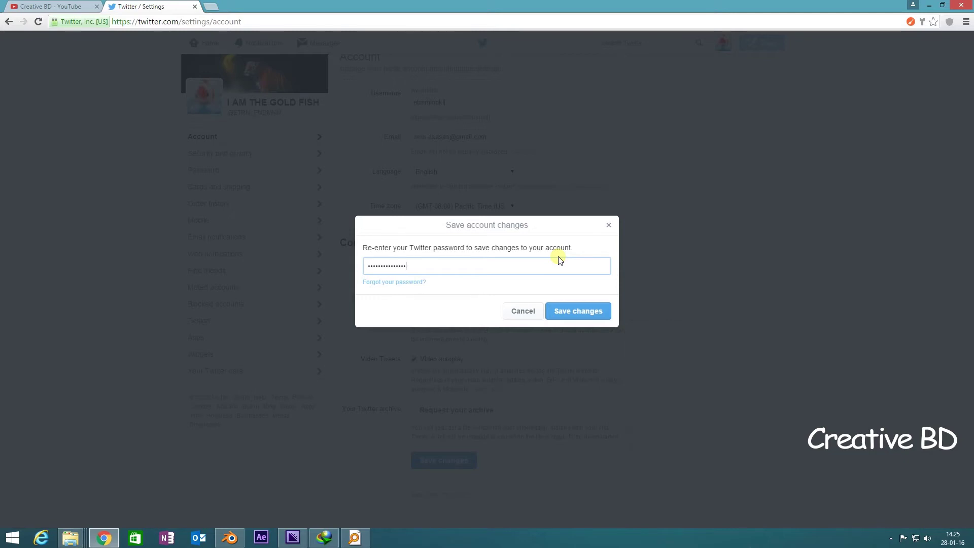
{"action": "type", "text": "•"}
{"action": "left_click", "coordinate": [571, 311]}
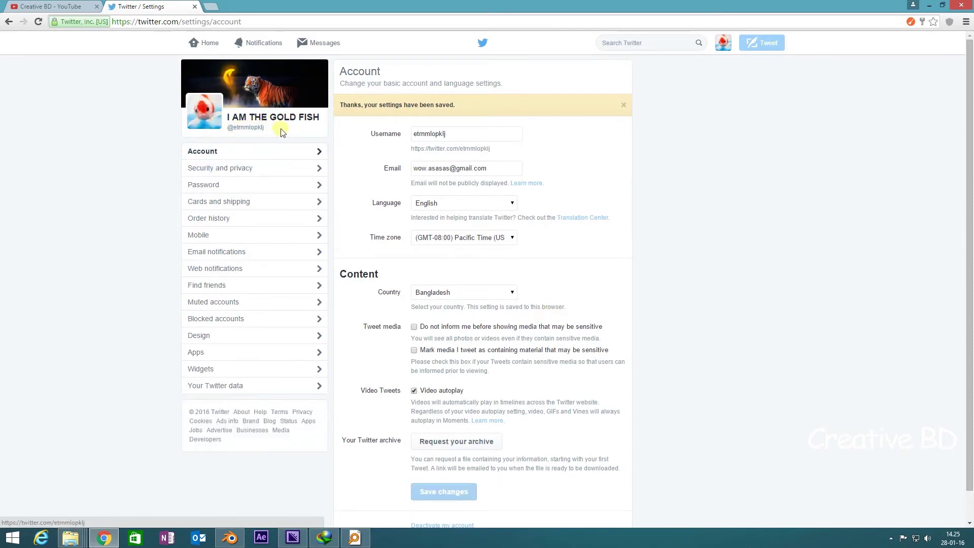
Open the profile page from the profile name in the settings page's left card.
{"action": "left_click_drag", "start_coordinate": [265, 128], "coordinate": [231, 133]}
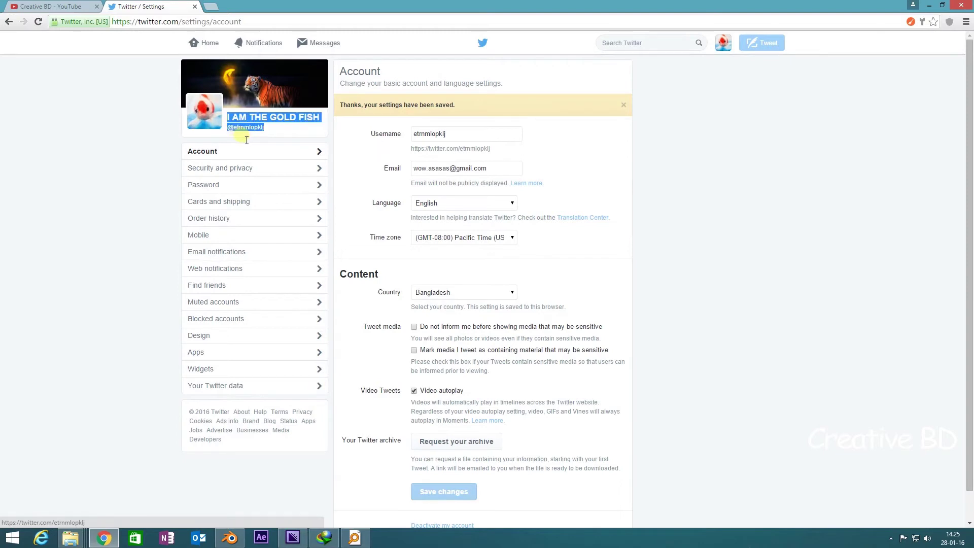
{"action": "left_click", "coordinate": [293, 140]}
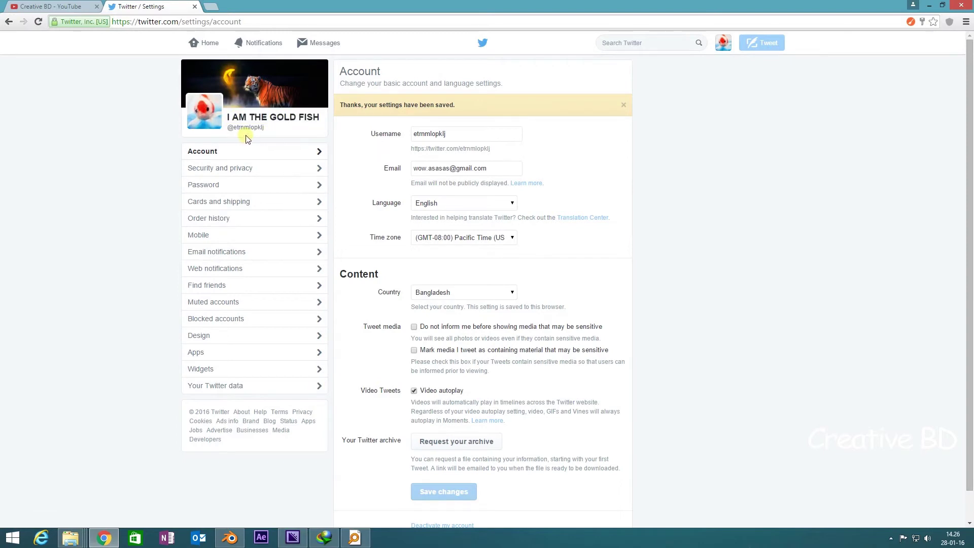
{"action": "left_click", "coordinate": [273, 120]}
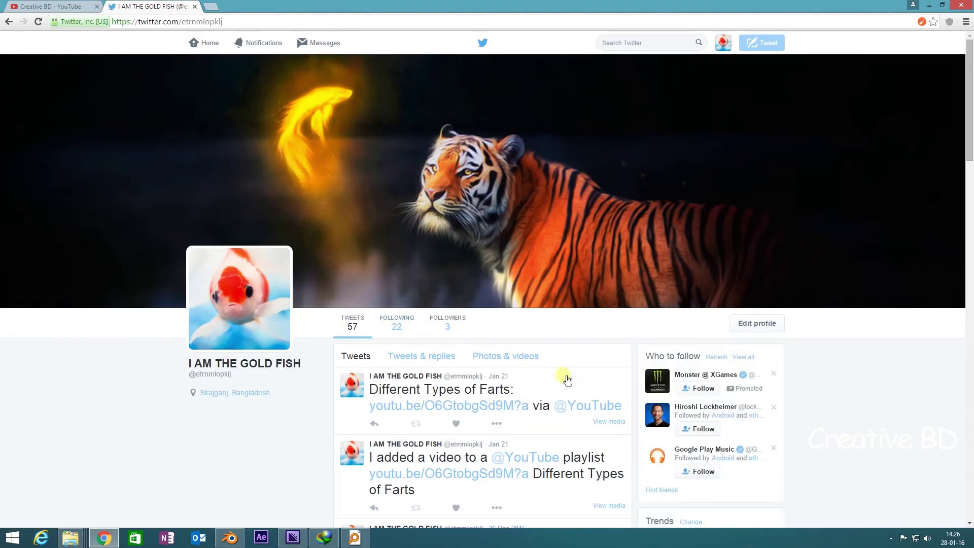
Scroll the profile page down and back up.
{"action": "scroll", "coordinate": [573, 300], "scroll_direction": "down", "scroll_amount": 2}
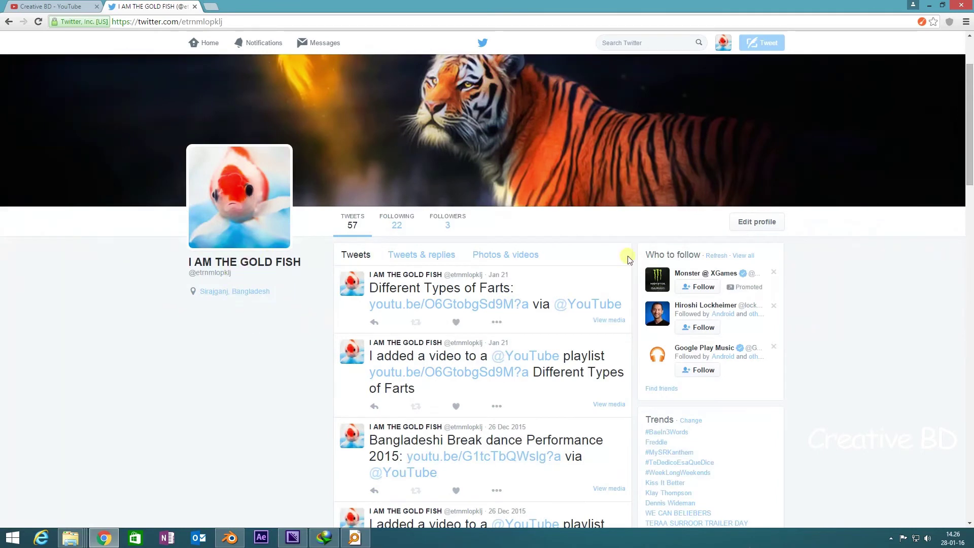
{"action": "scroll", "coordinate": [766, 233], "scroll_direction": "up", "scroll_amount": 2}
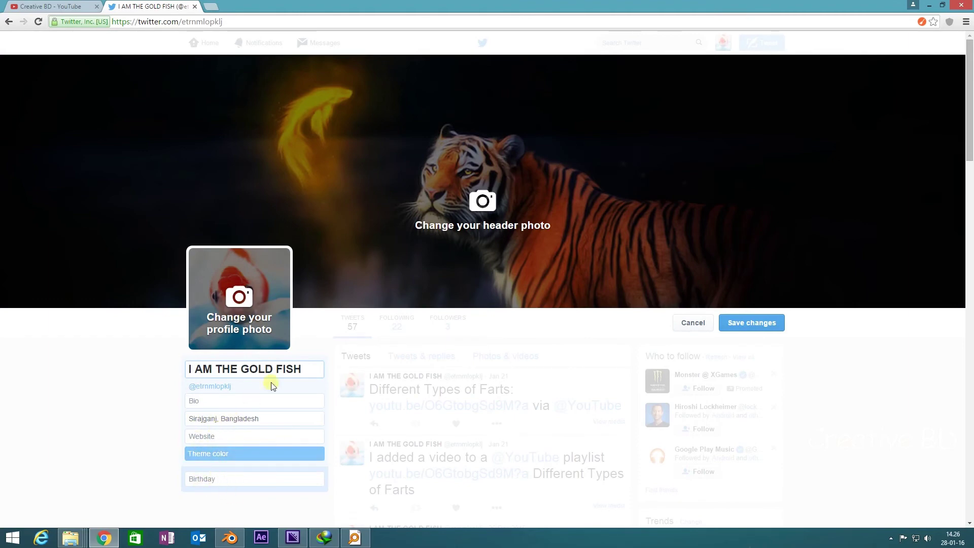
Change the display name to 'ETERNAL PANDEMONIUM' and save the profile.
{"action": "left_click_drag", "start_coordinate": [310, 371], "coordinate": [156, 379]}
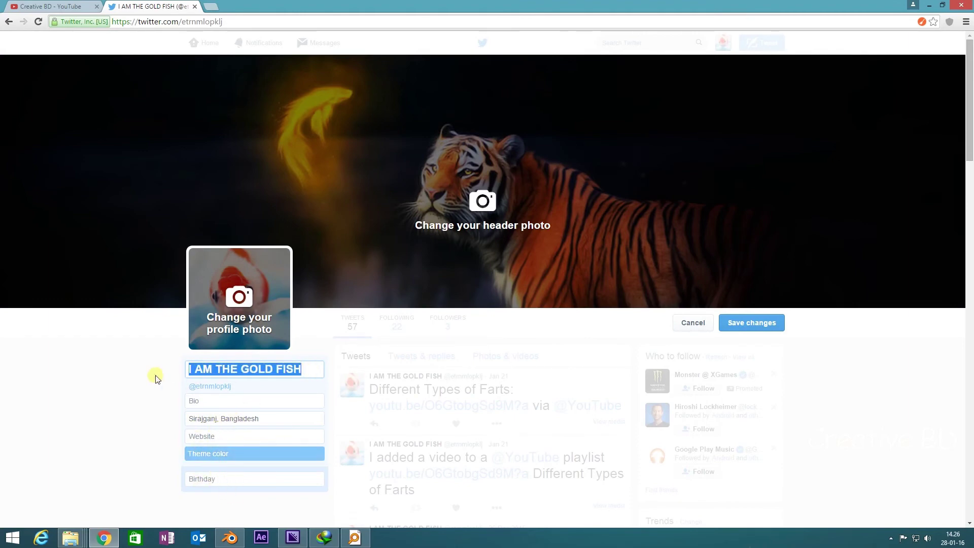
{"action": "key", "text": "BackSpace"}
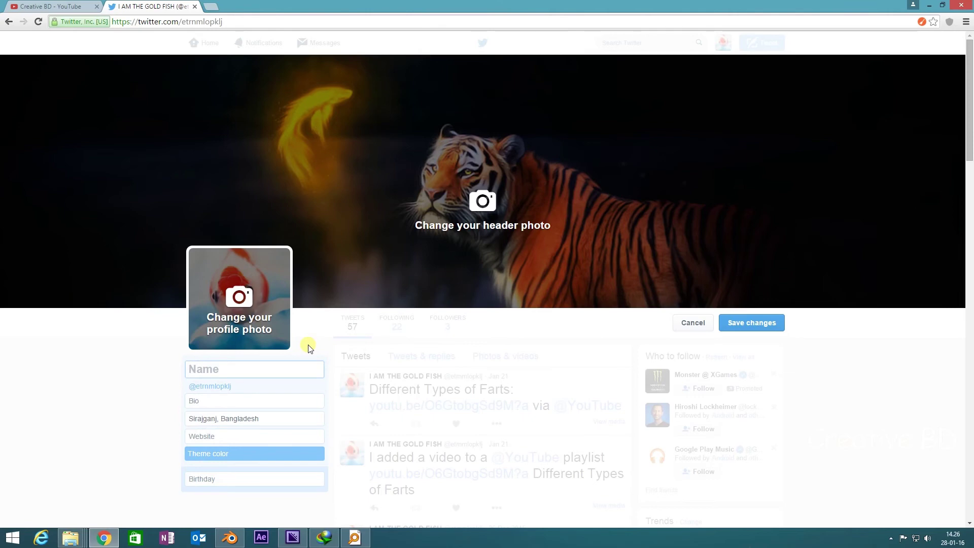
{"action": "type", "text": "ET"}
{"action": "key", "text": "BackSpace"}
{"action": "type", "text": "NAL PANDE"}
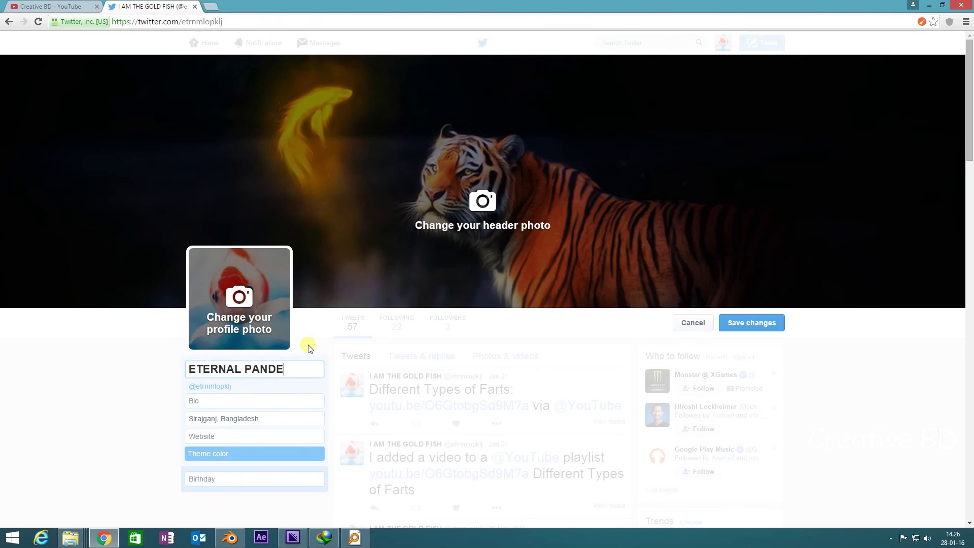
{"action": "type", "text": "MONIUM"}
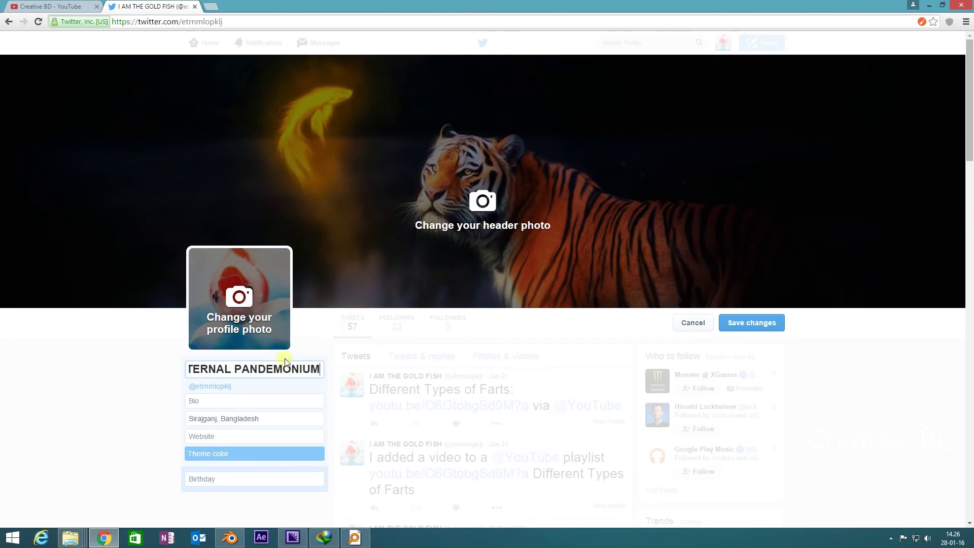
{"action": "scroll", "coordinate": [178, 401], "scroll_direction": "down", "scroll_amount": 1}
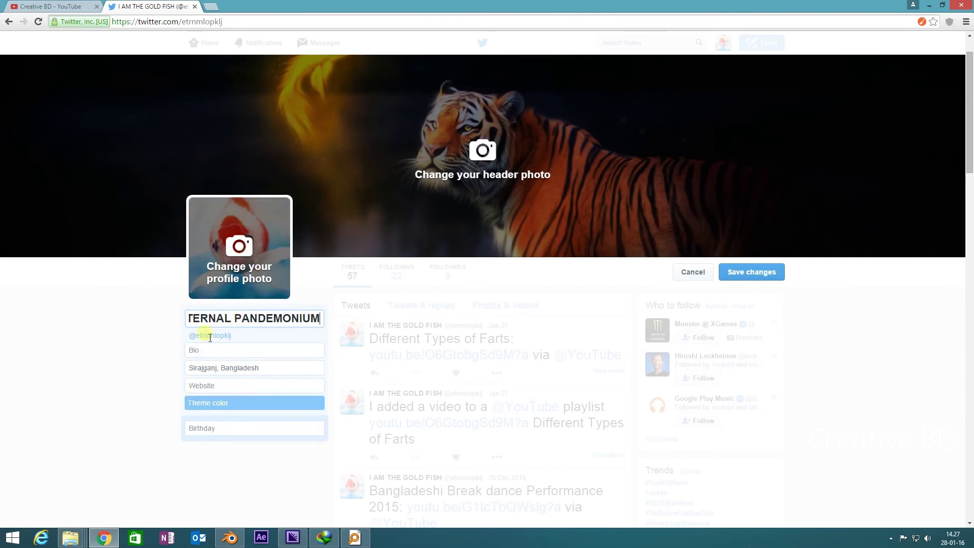
{"action": "scroll", "coordinate": [515, 418], "scroll_direction": "up", "scroll_amount": 1}
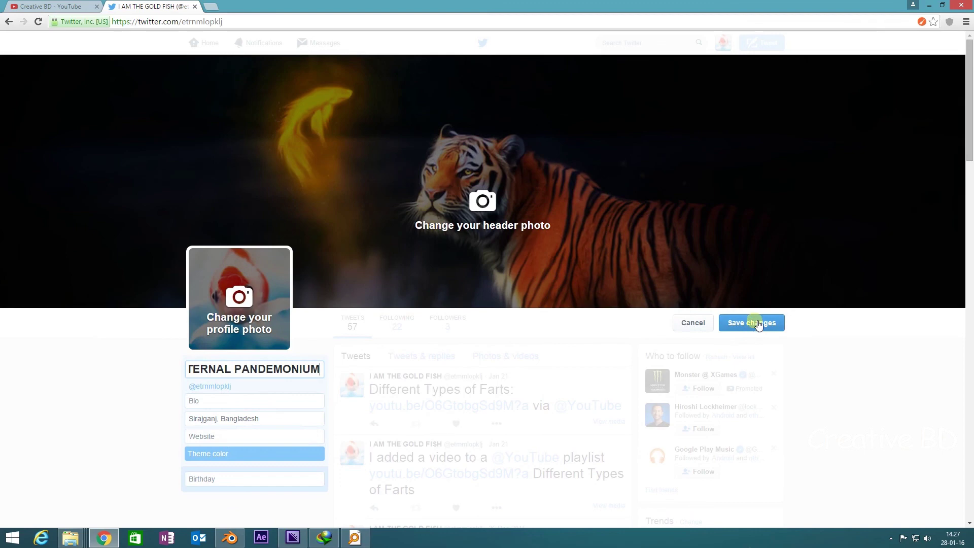
{"action": "left_click", "coordinate": [759, 323]}
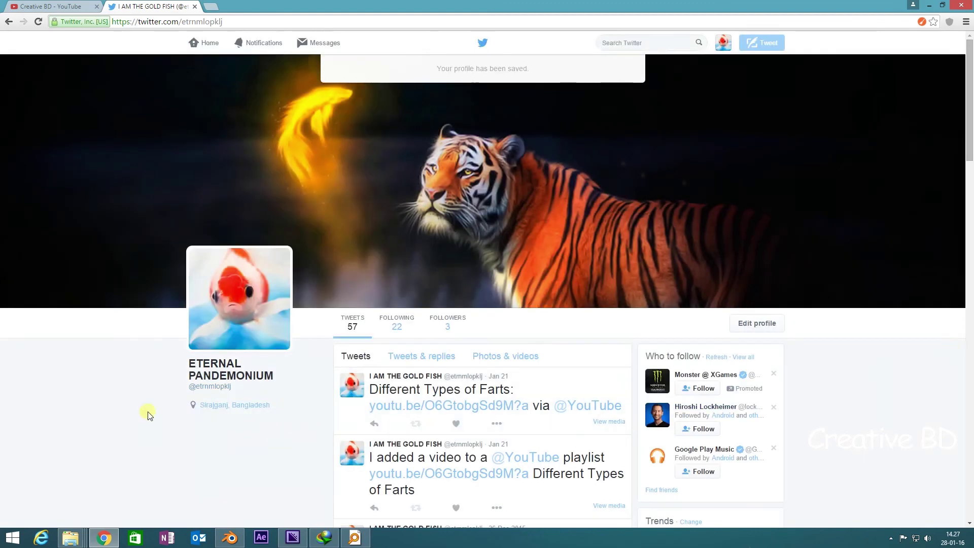